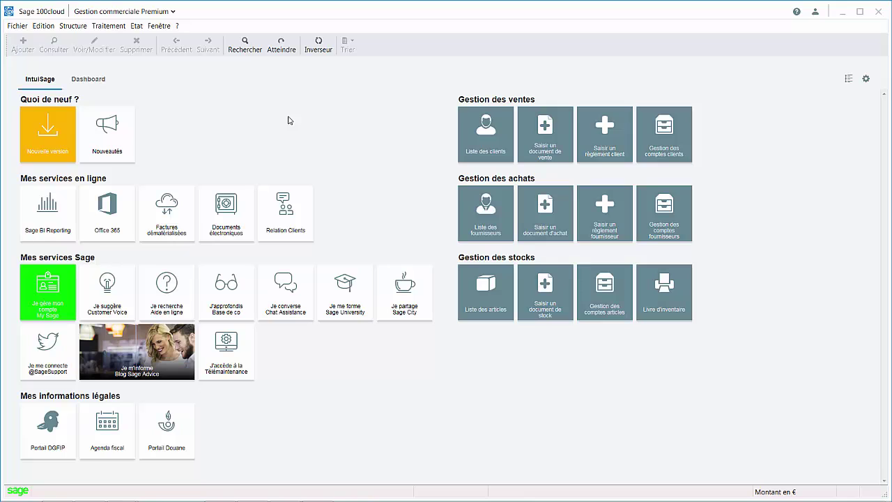
# - Open the Horlogerie Ceram record from the client list, enable Mettre en sommeil in its processing options and save it
pyautogui.click(81, 26)
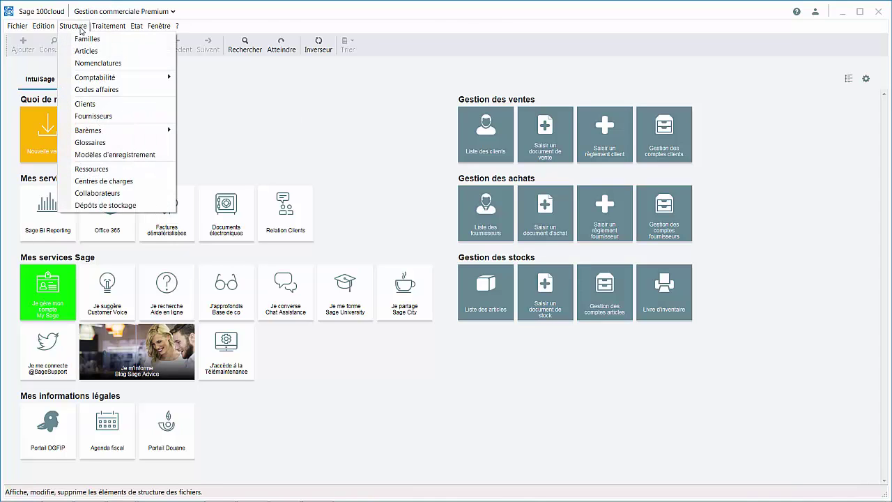
pyautogui.click(141, 106)
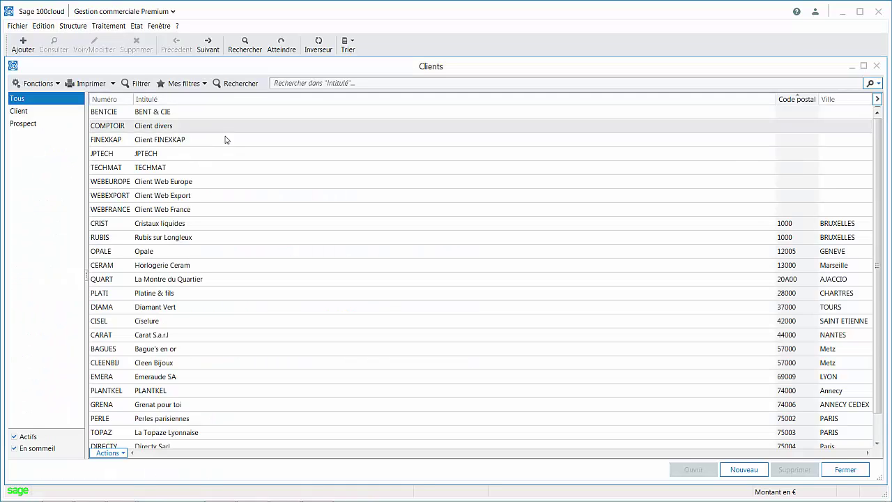
pyautogui.doubleClick(207, 267)
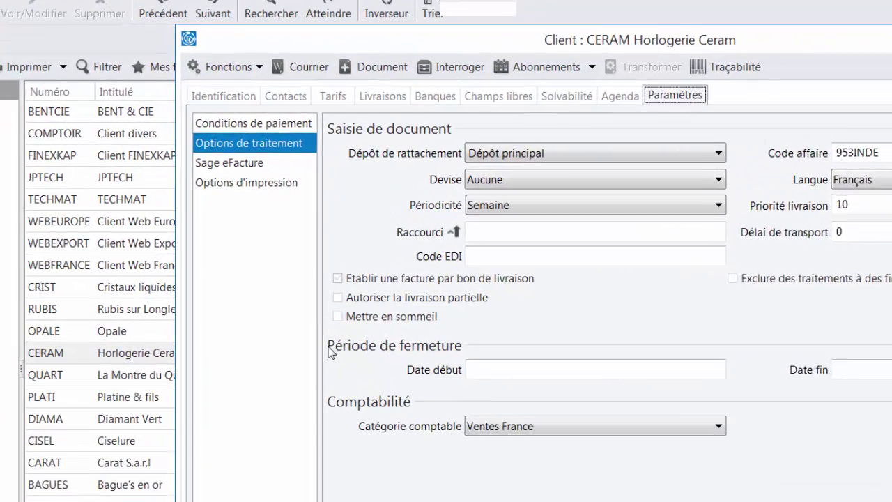
pyautogui.click(287, 242)
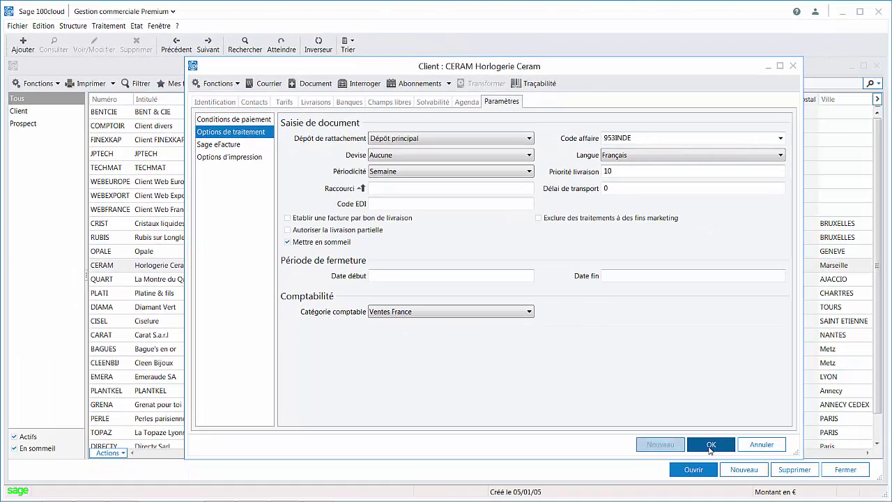
pyautogui.click(712, 446)
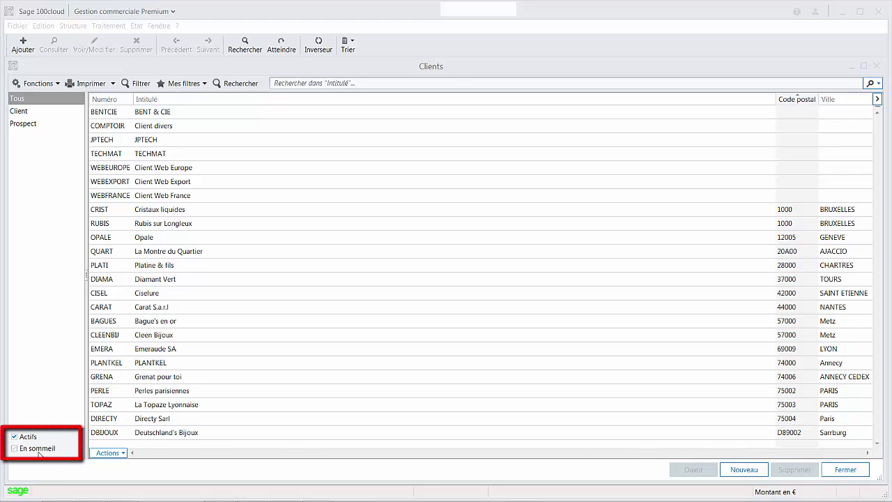
# - View the client list filtered to active clients only and to dormant clients only, restore both filters and close the list
pyautogui.click(38, 449)
pyautogui.click(31, 438)
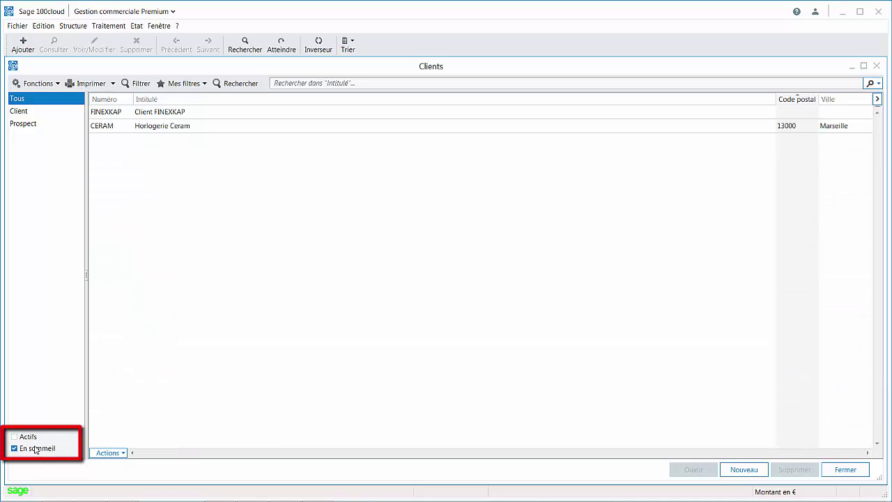
pyautogui.click(31, 437)
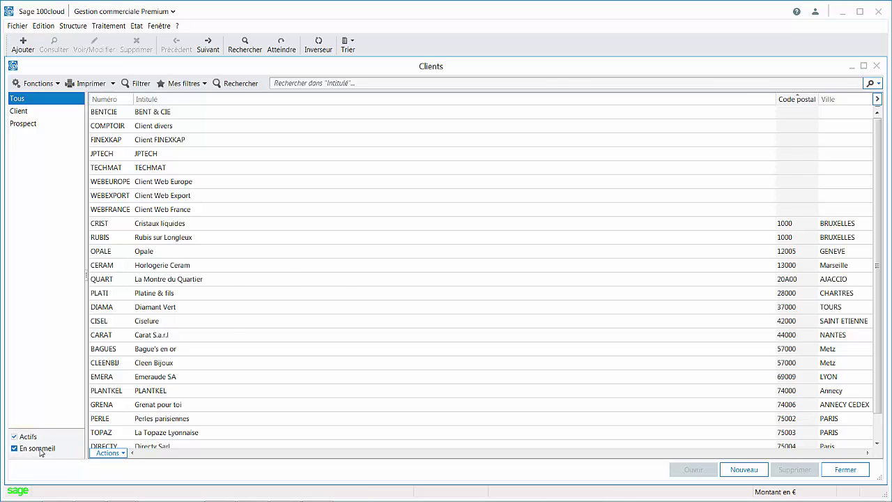
pyautogui.press('Escape')
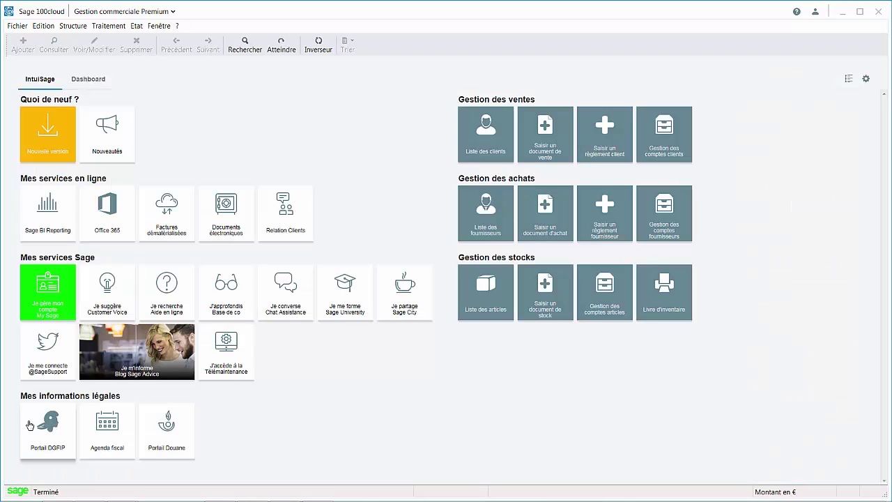
# - Start a new sales document of type Bon de commande from the sales documents list
pyautogui.click(111, 25)
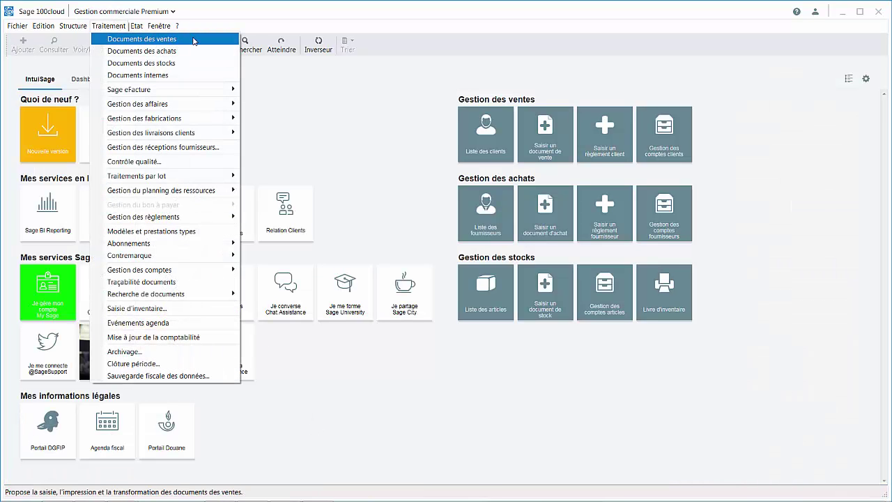
pyautogui.click(195, 42)
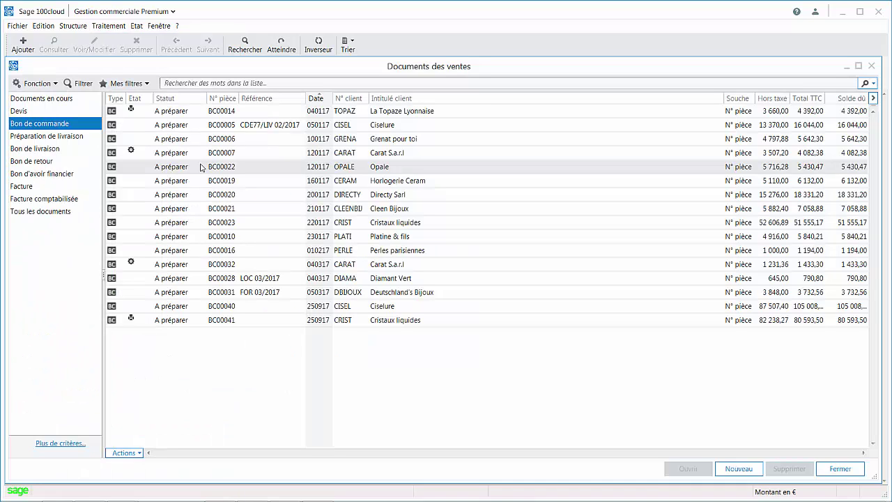
pyautogui.click(739, 469)
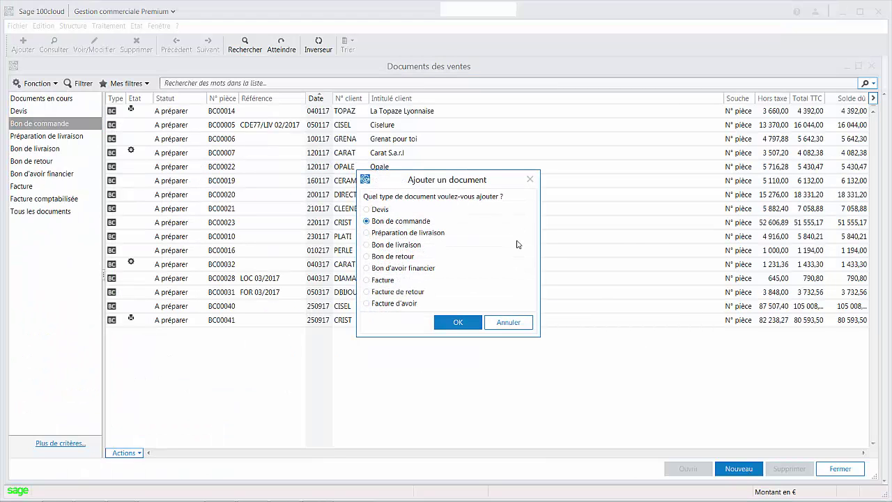
pyautogui.click(472, 325)
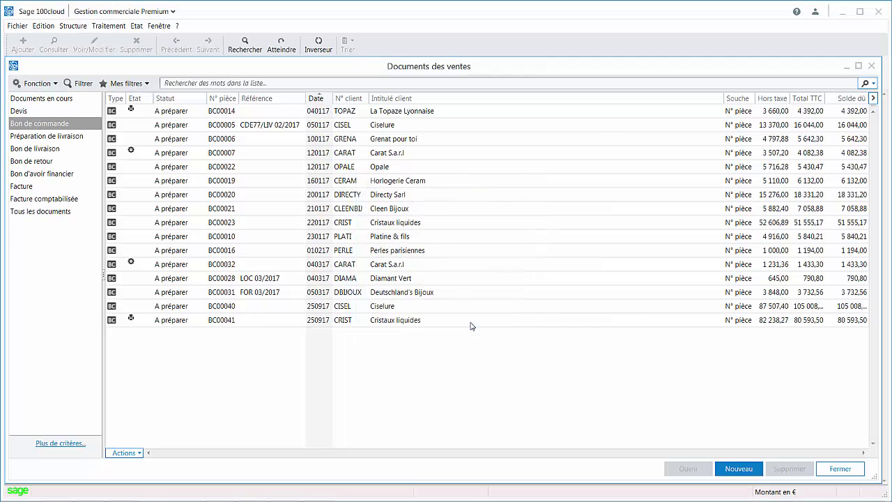
# - Enter CERAM as the sales order's client and validate the order header
pyautogui.write('CERAM')
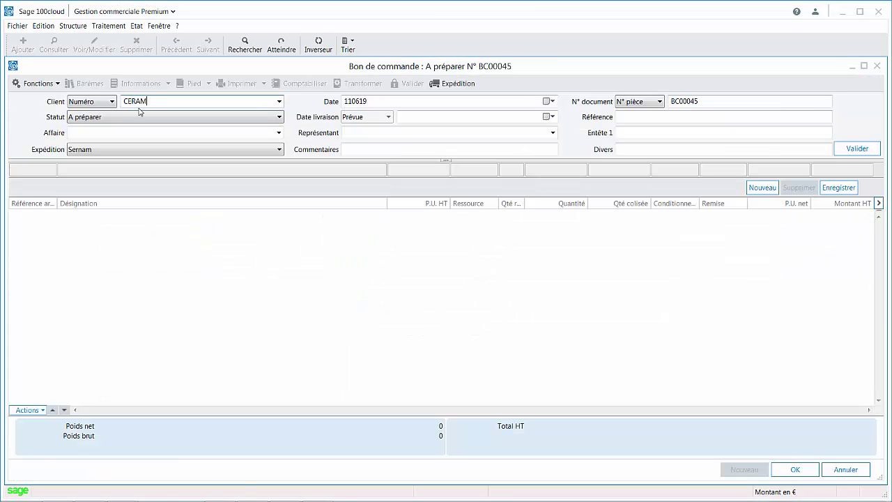
pyautogui.press('Tab')
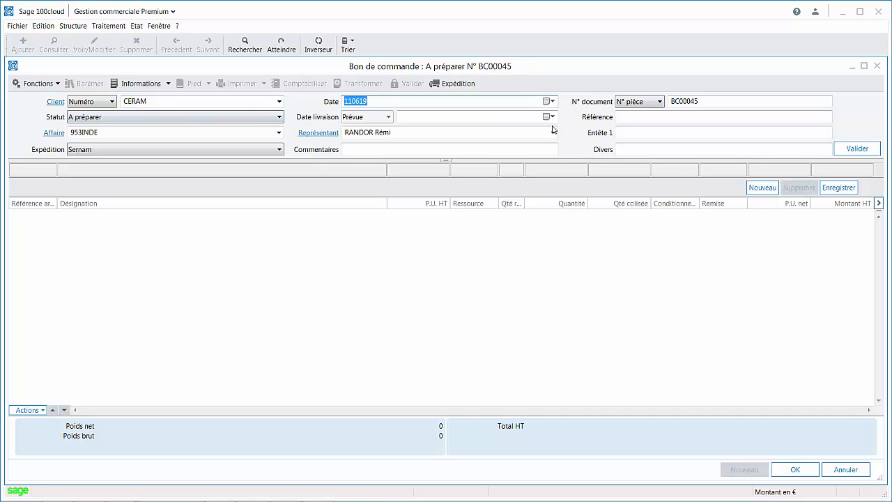
pyautogui.click(858, 149)
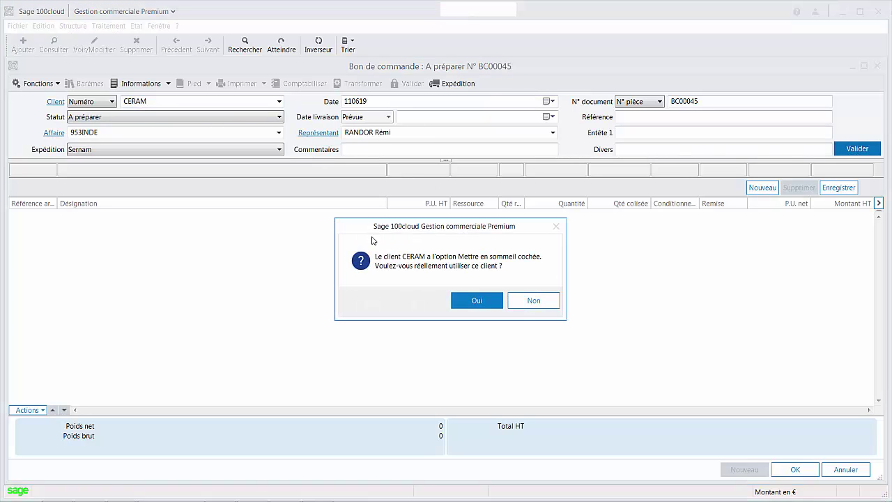
pyautogui.moveTo(435, 226); pyautogui.dragTo(424, 87)
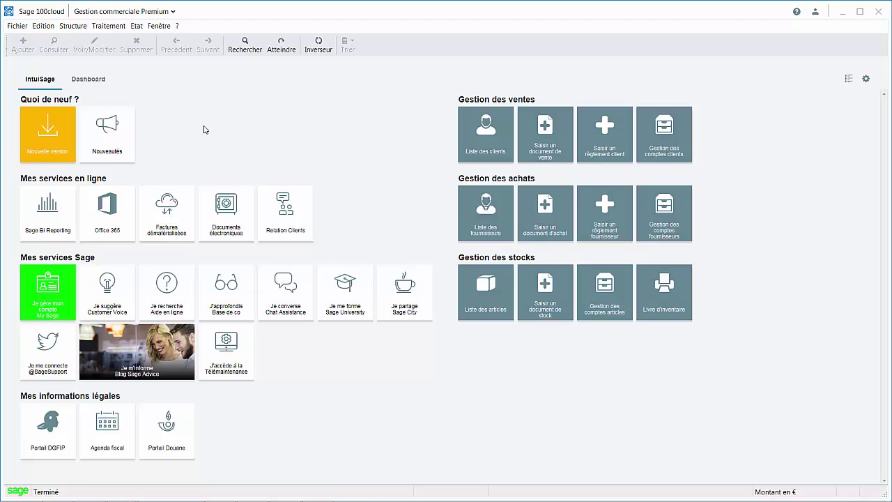
# - Open the Rechercher / Remplacer function for the Clients file in replace mode
pyautogui.click(42, 26)
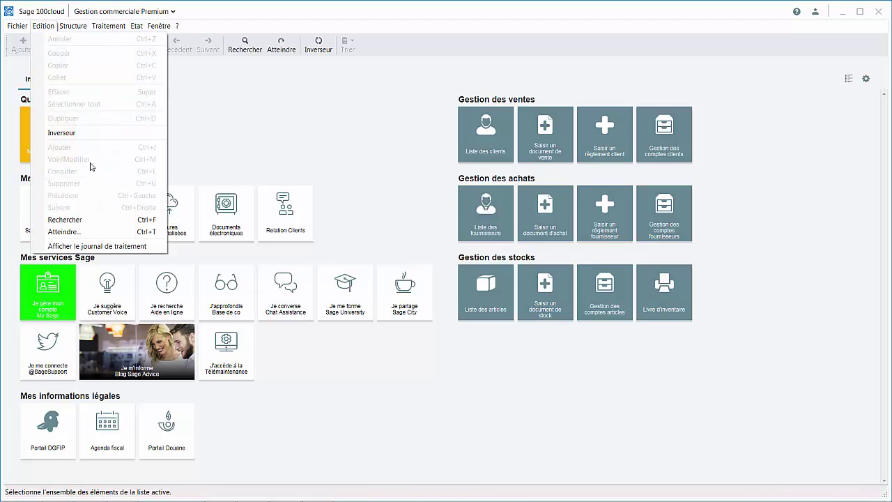
pyautogui.click(117, 221)
pyautogui.click(94, 431)
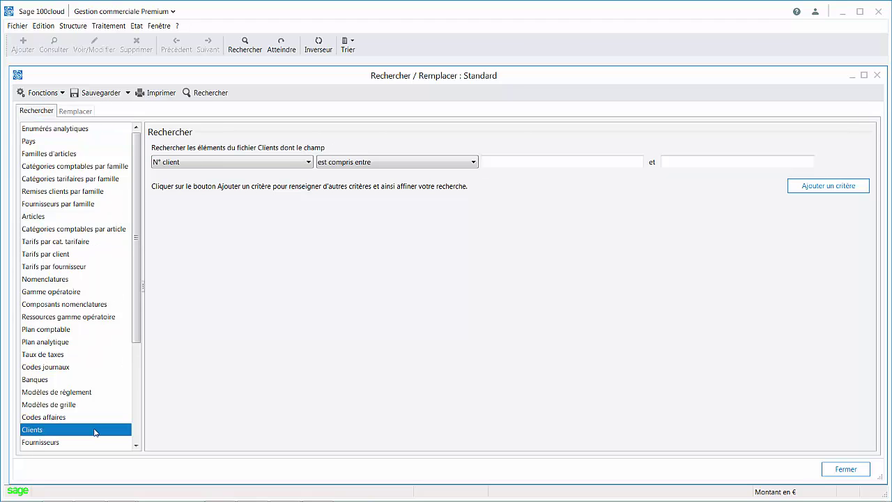
pyautogui.click(76, 112)
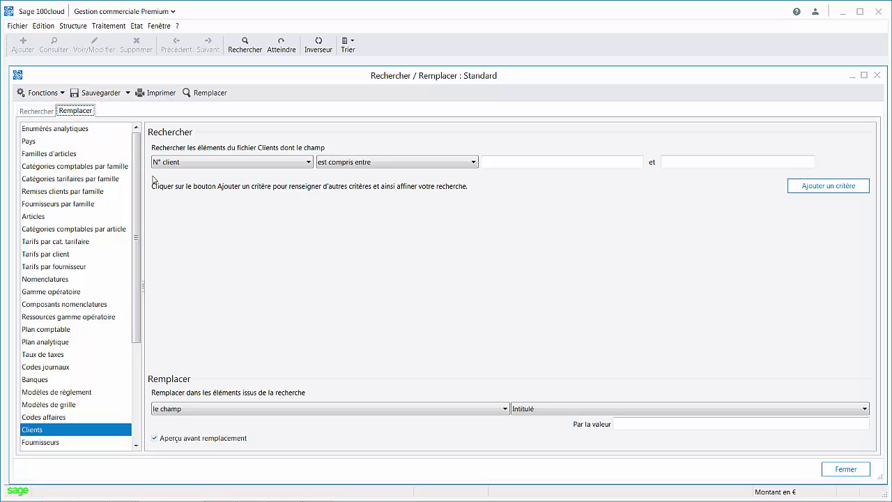
# - Set the search criterion to Code postal commence par 57
pyautogui.click(310, 166)
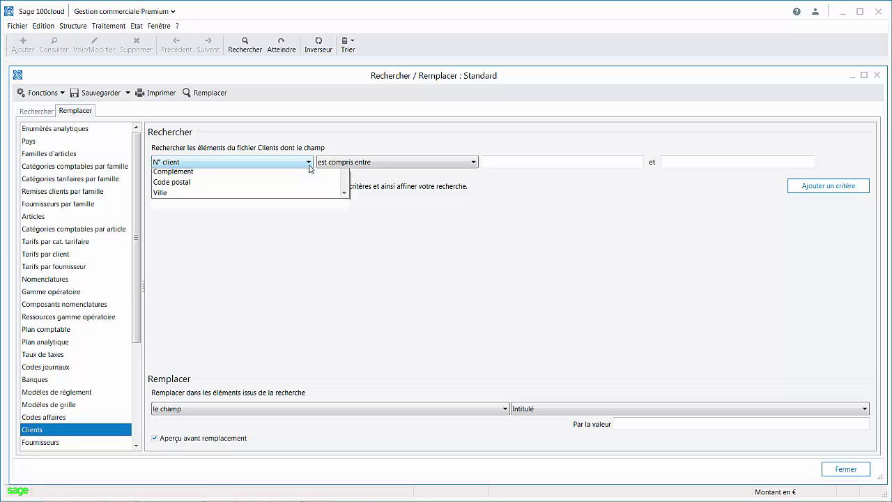
pyautogui.click(301, 260)
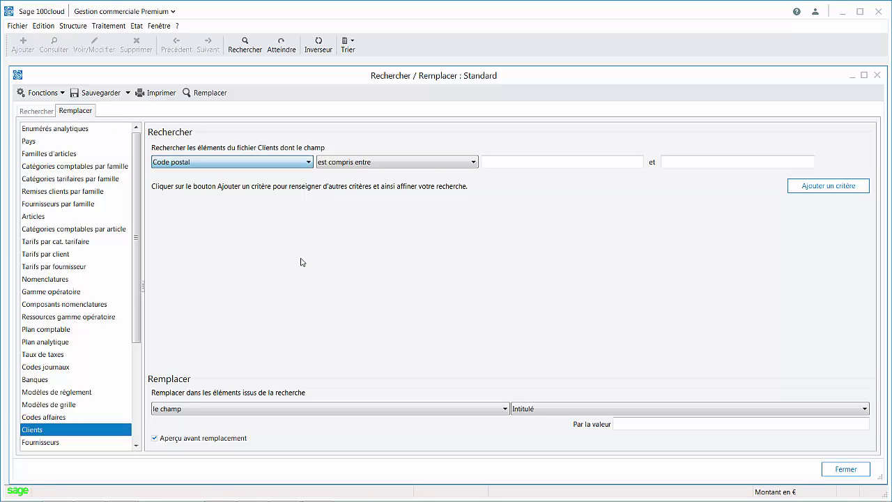
pyautogui.click(418, 168)
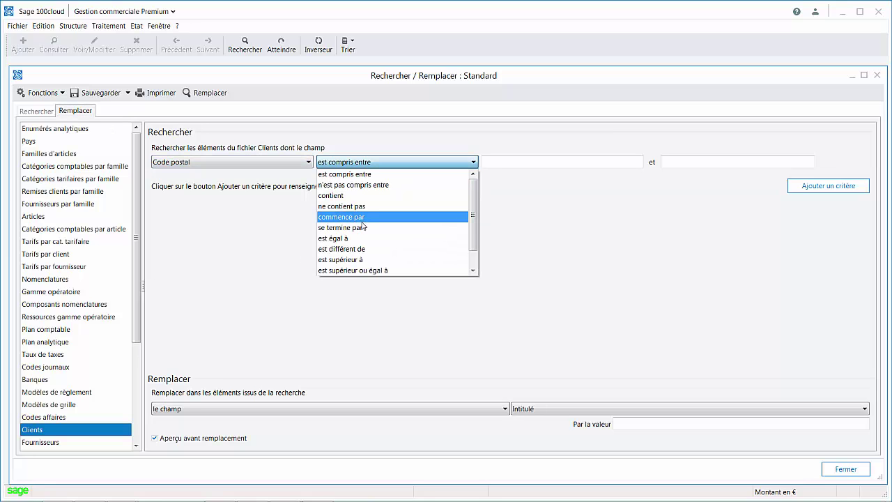
pyautogui.click(359, 216)
pyautogui.click(505, 162)
pyautogui.write('57')
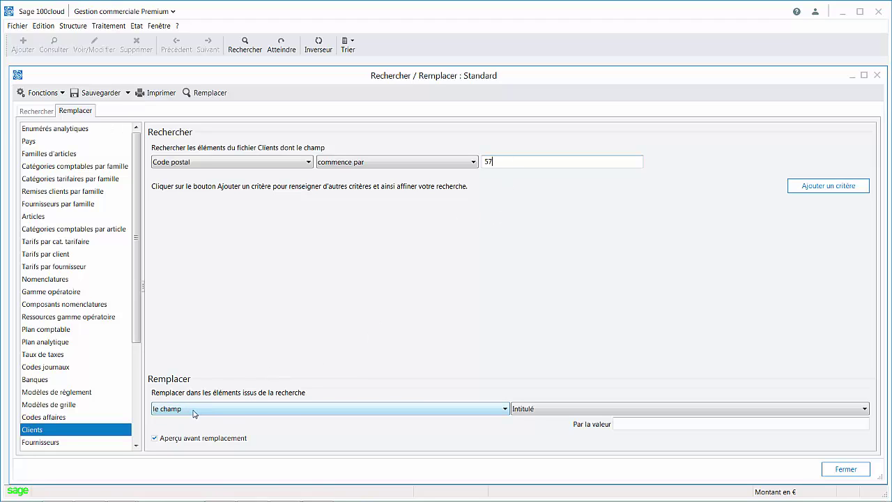
# - Set the replacement to change the Mise en sommeil field to Oui
pyautogui.click(567, 416)
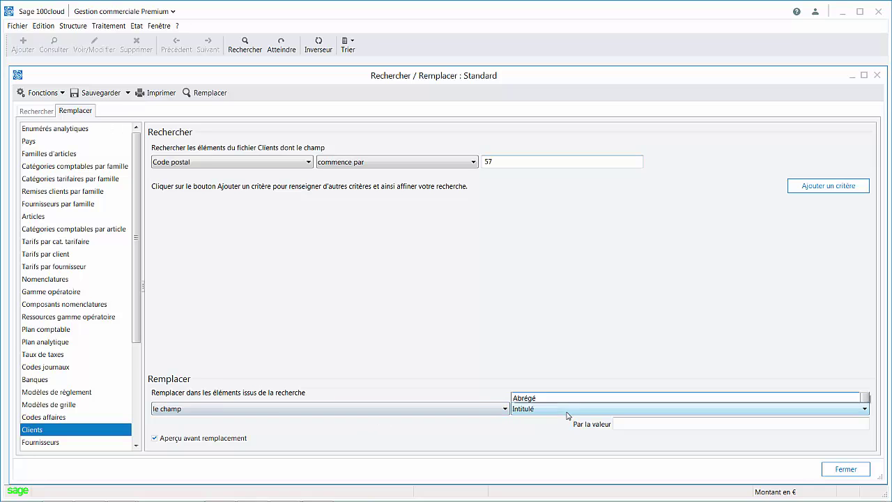
pyautogui.scroll(-4, 570, 404)
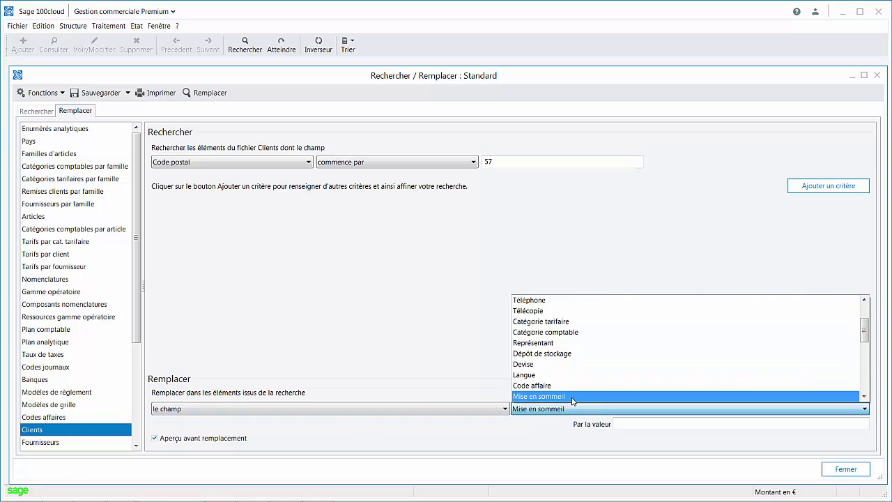
pyautogui.click(572, 397)
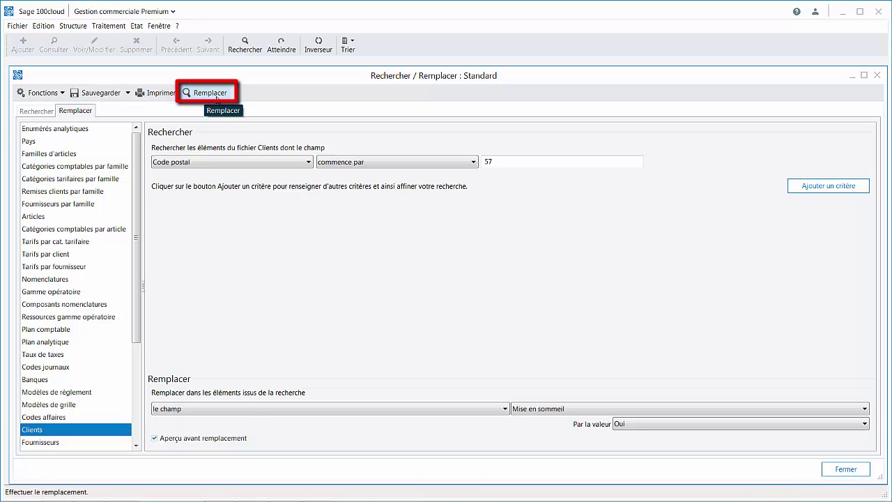
# - Preview the replacement, keep both Bague's en or and Cleen Bijoux selected, run it and close the results
pyautogui.click(216, 97)
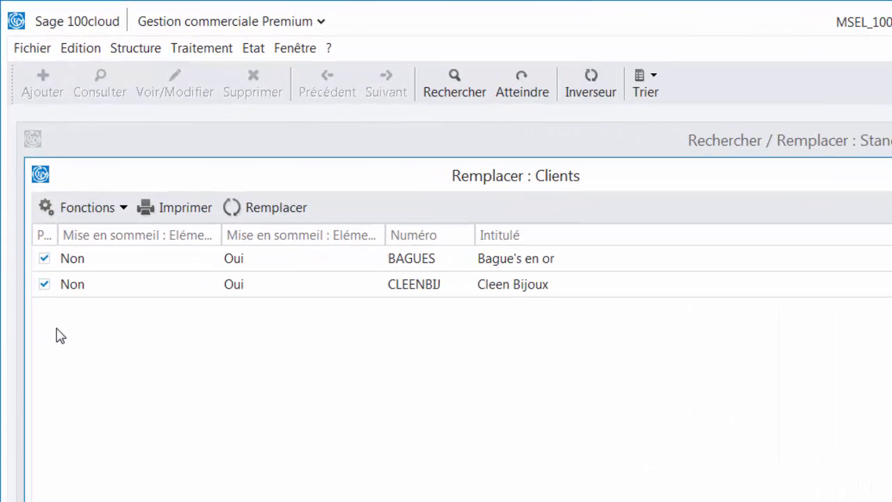
pyautogui.click(44, 284)
pyautogui.click(44, 284)
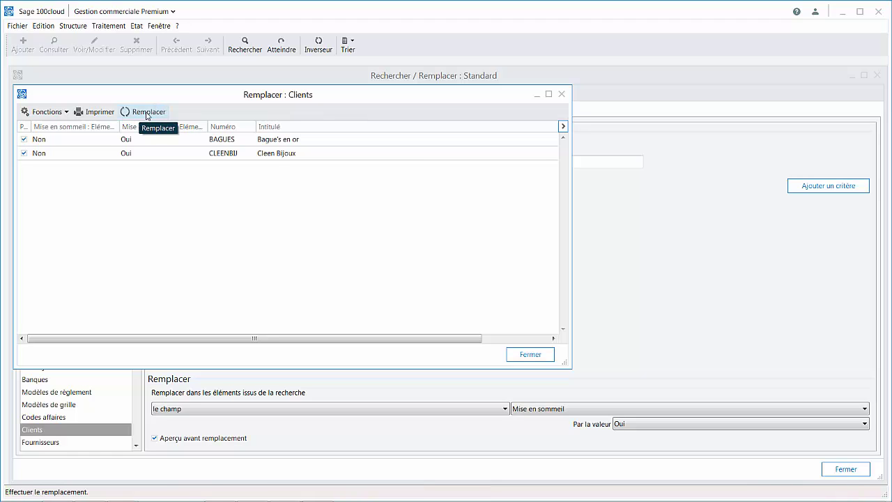
pyautogui.click(147, 116)
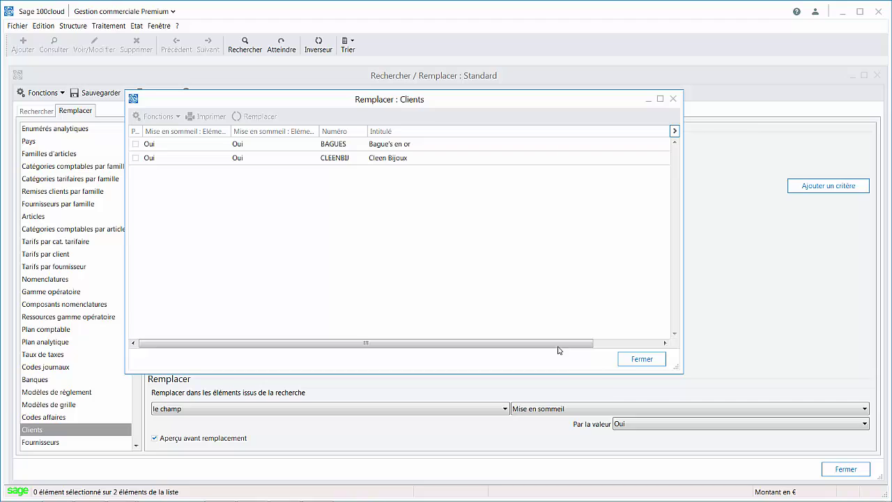
pyautogui.click(661, 362)
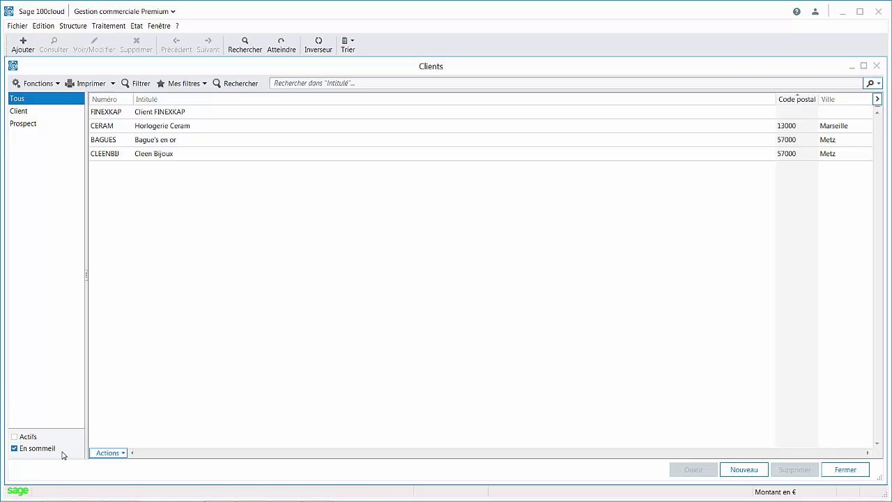
# - Open the Bague's en or client record and check its Mettre en sommeil option and identification details
pyautogui.doubleClick(106, 139)
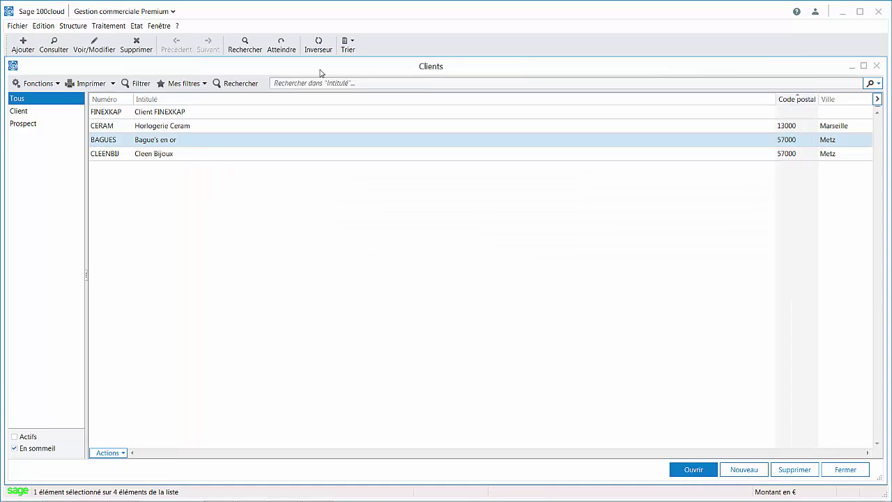
pyautogui.doubleClick(201, 143)
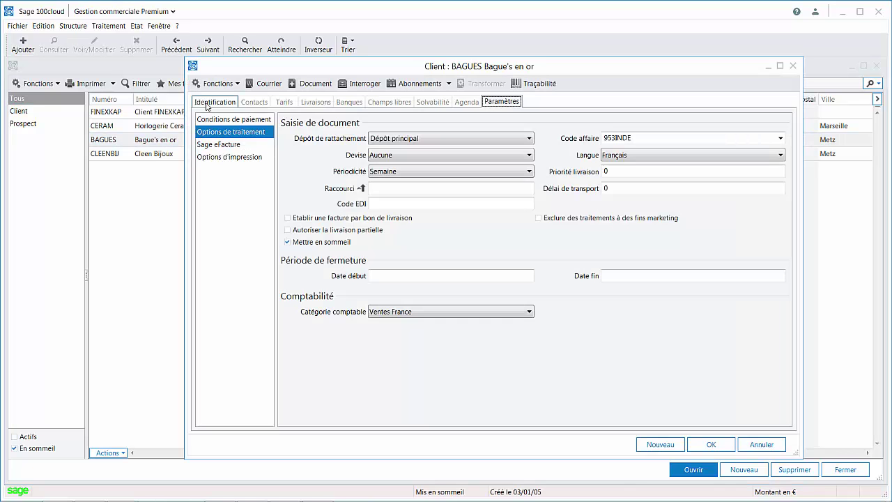
pyautogui.click(220, 103)
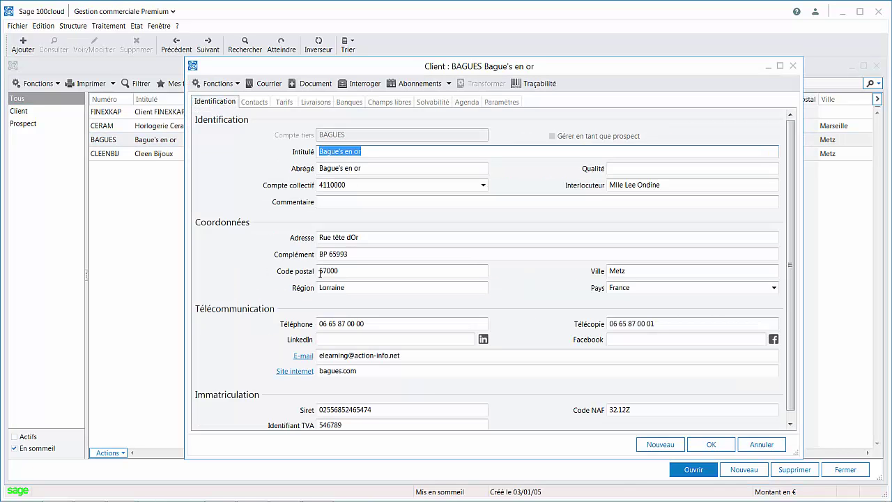